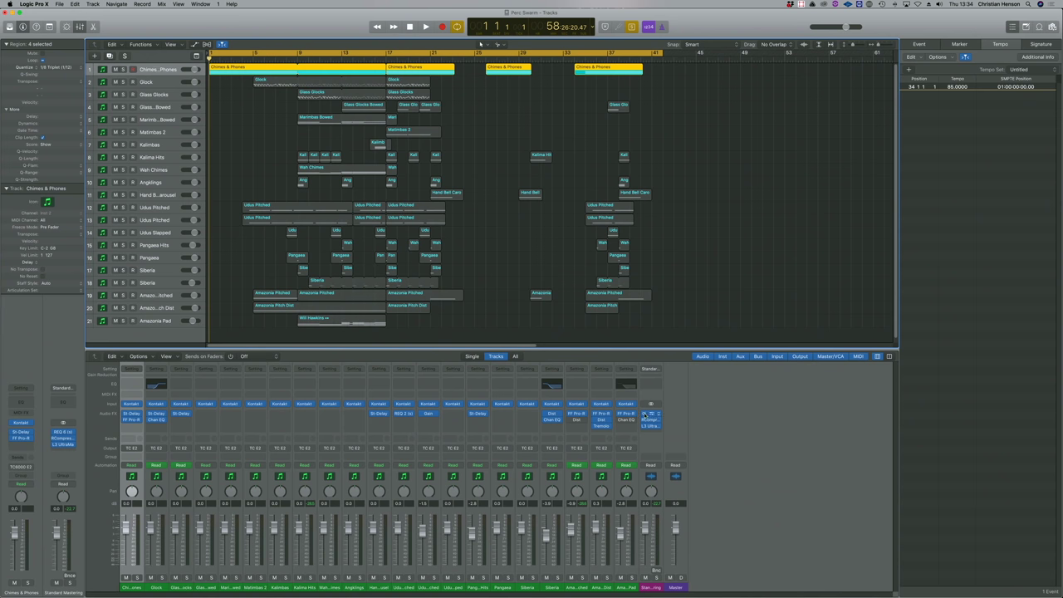
Step: Show the plug-in windows and step through the tracks' Kontakt instruments from Chimes & Phones down to Hand Bell Carousel
key(v)
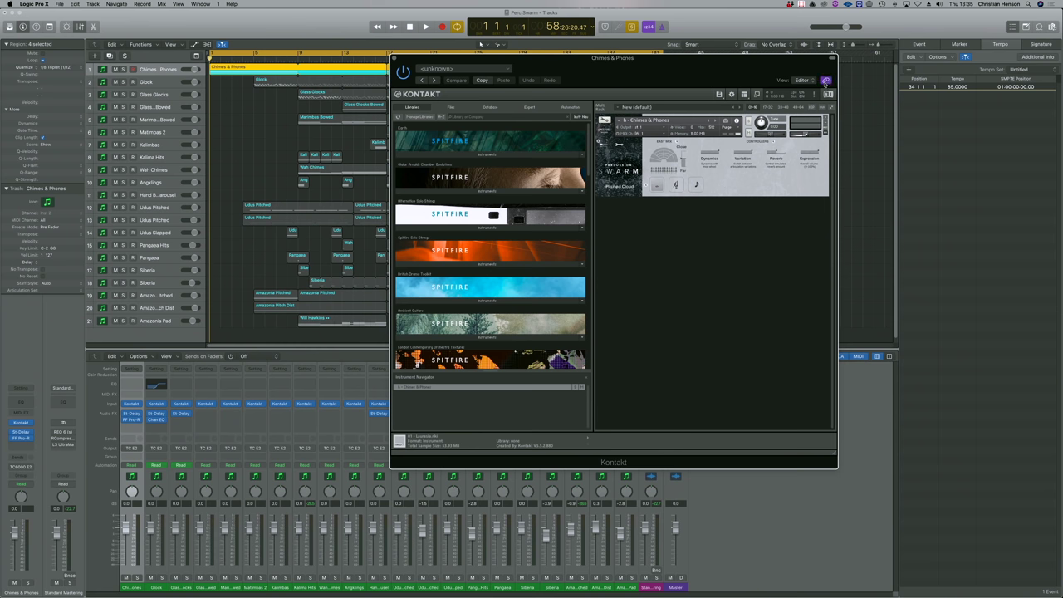
key(Down)
key(Down)
key(Down)
key(Down)
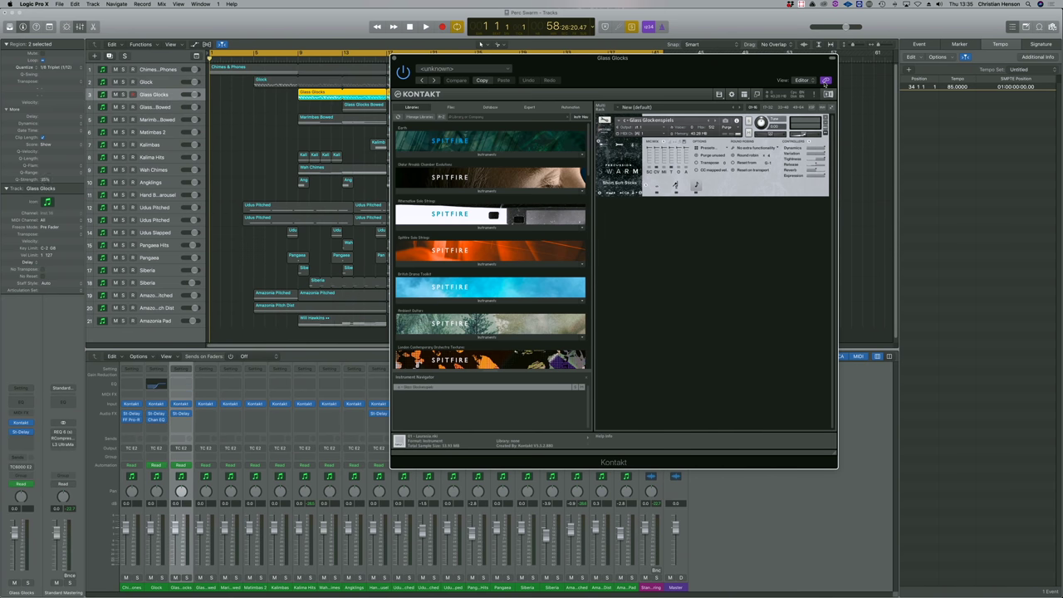
key(Down)
key(Down)
key(Down)
key(Down)
key(Down)
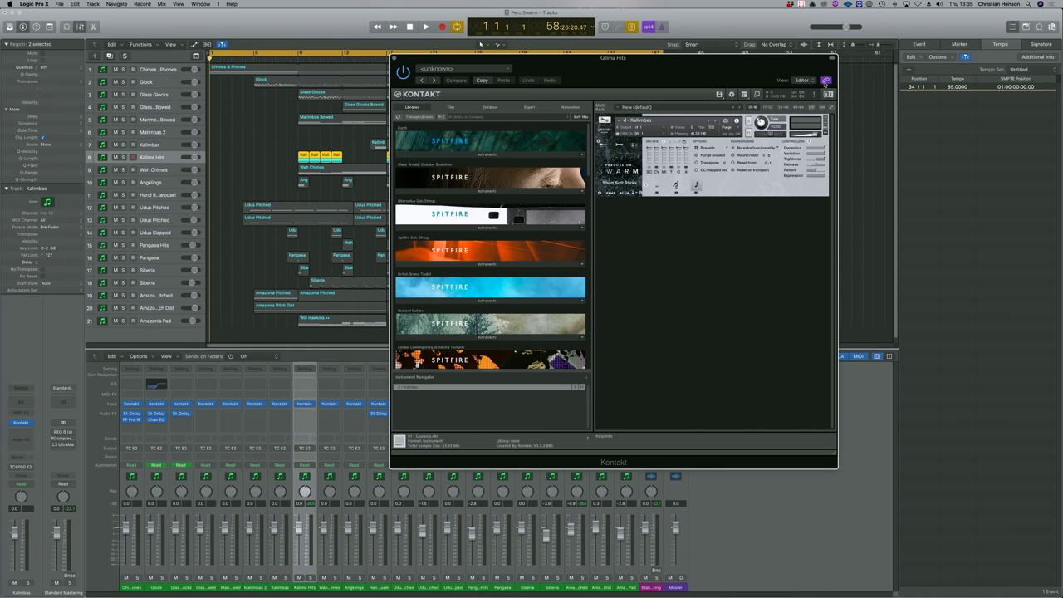
key(Down)
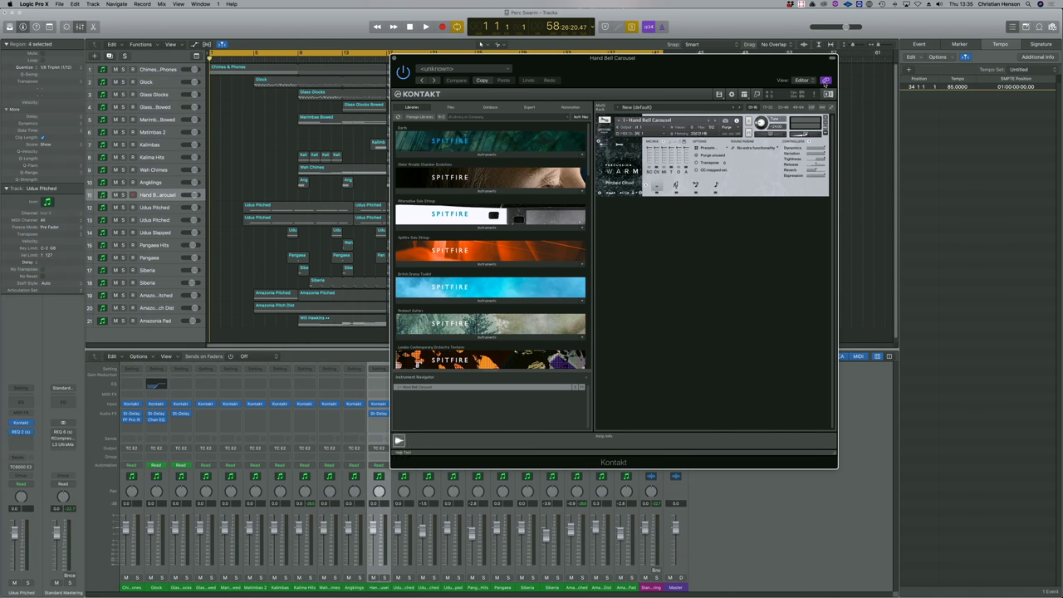
Step: Return to the Chimes & Phones track and bypass its FF Pro-R reverb insert
key(Up)
key(Up)
key(Up)
key(Up)
key(Up)
key(Up)
key(Up)
key(Up)
key(Up)
key(Up)
click(125, 419)
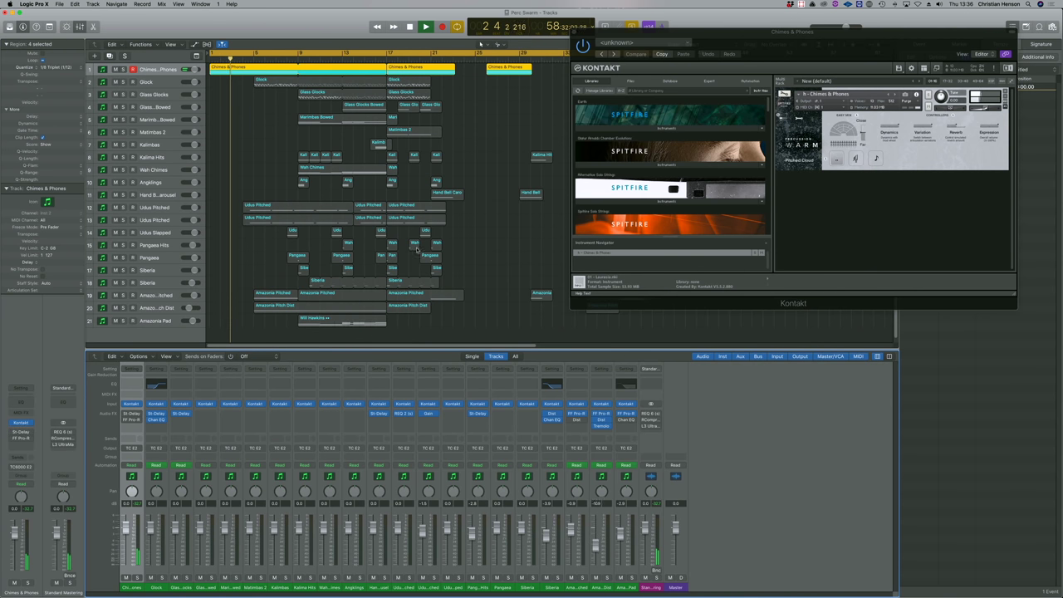
Step: Open the Chimes & Phones region in the Piano Roll and play the part
double_click(260, 68)
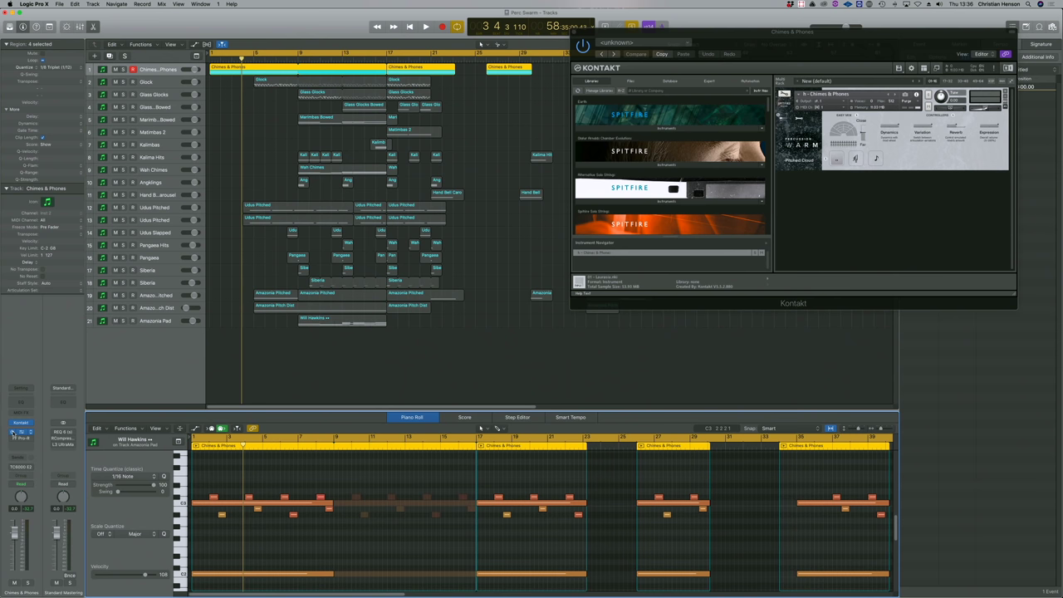
key(space)
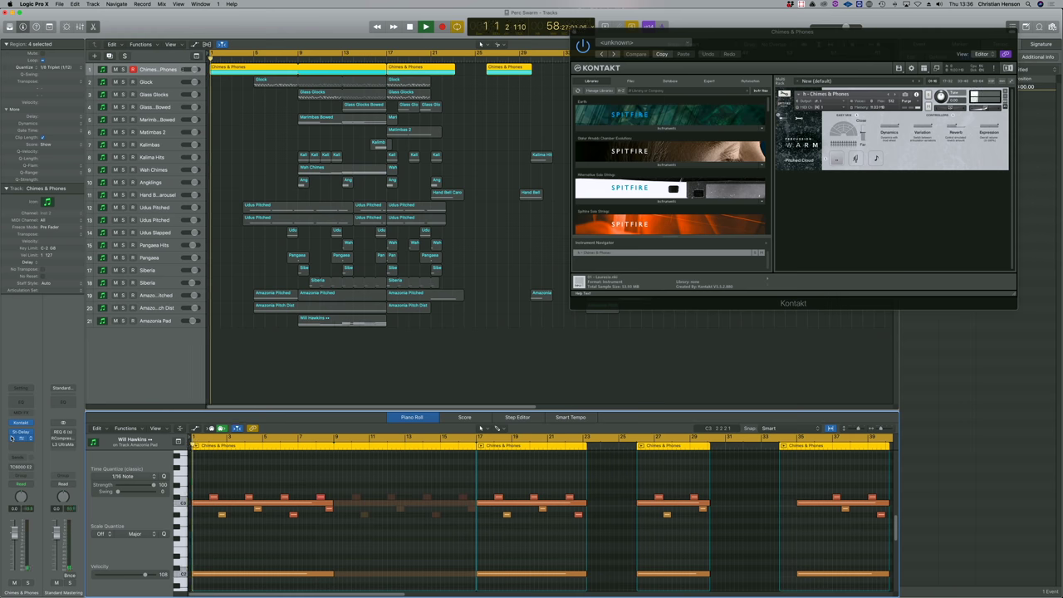
click(796, 123)
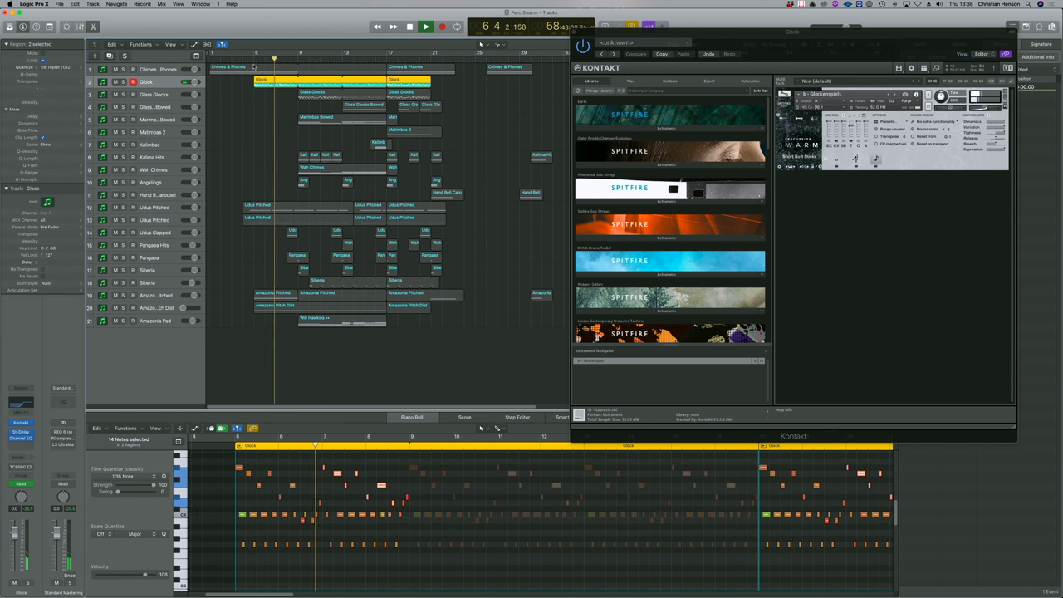
Step: Set the cycle range to bars 5 to 9 and audition the Glock part while toggling a microphone in its Kontakt instrument
key(space)
drag(255, 53, 301, 54)
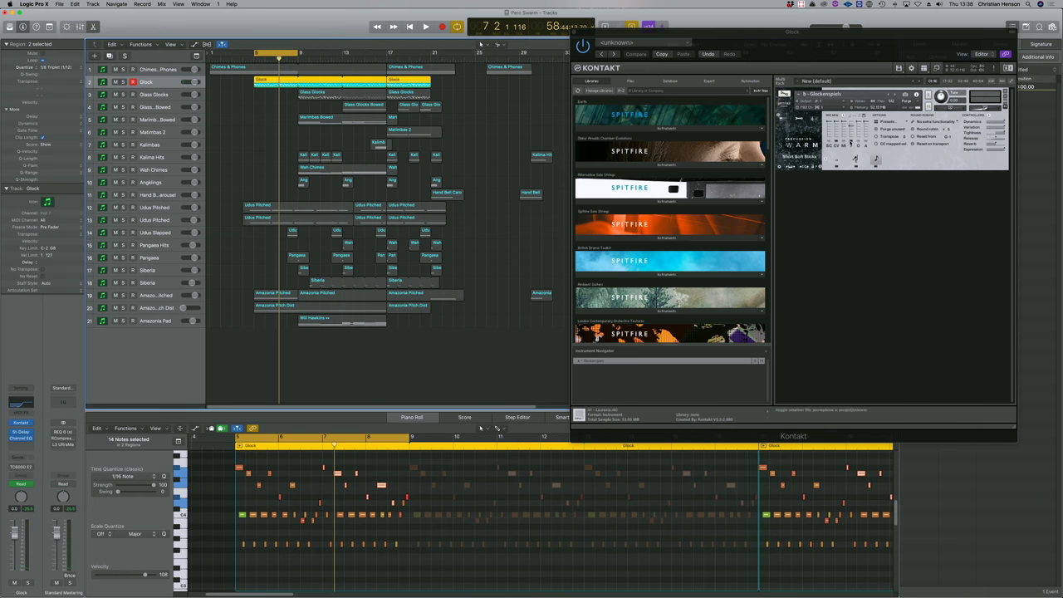
click(854, 143)
key(space)
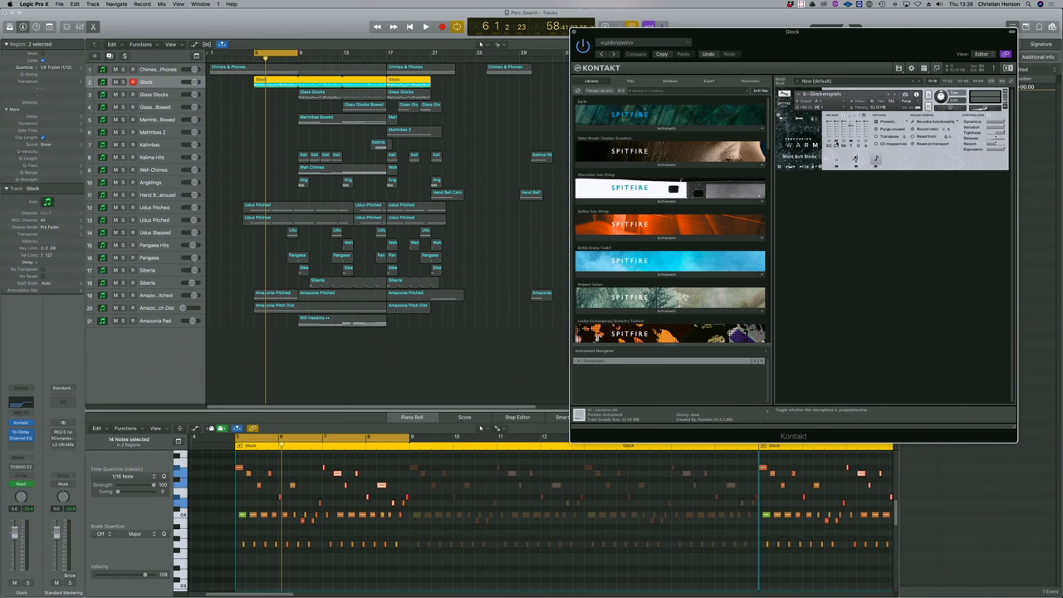
key(space)
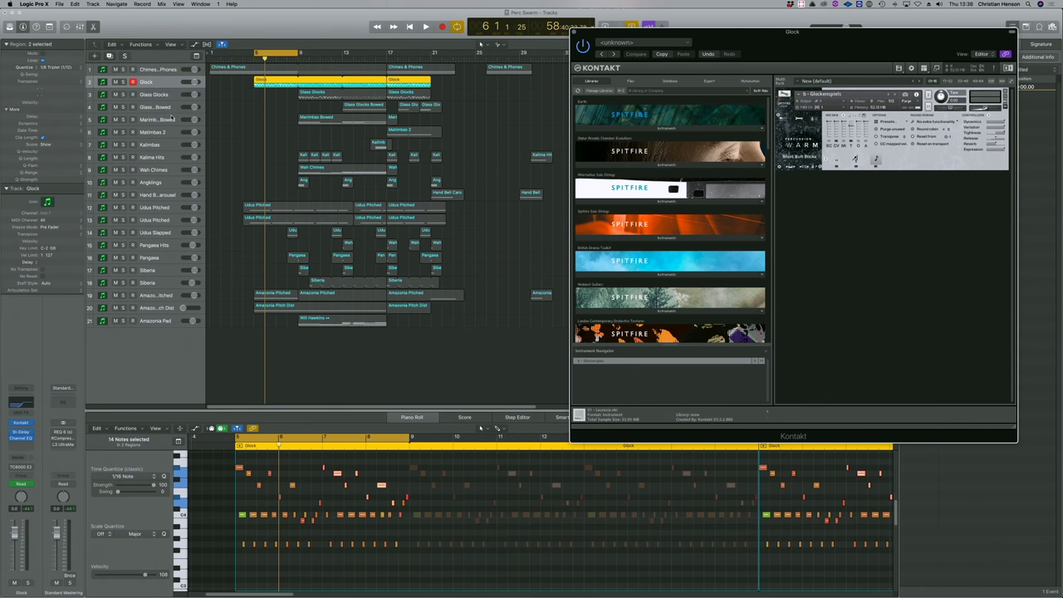
Step: Show track automation and play the Glock part across the delay mix ramp leading into bar 17
key(a)
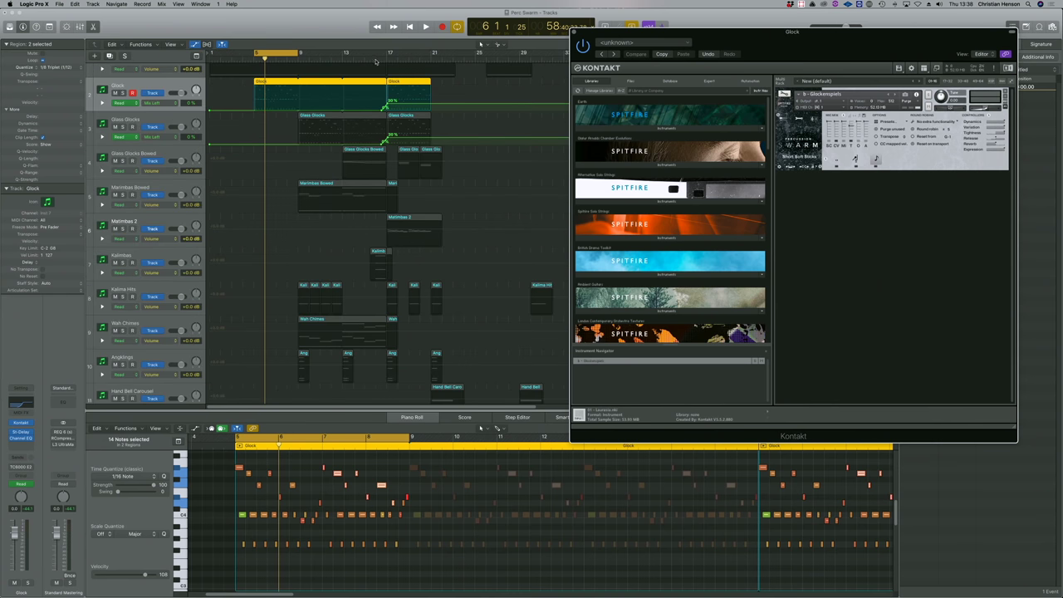
click(374, 61)
key(space)
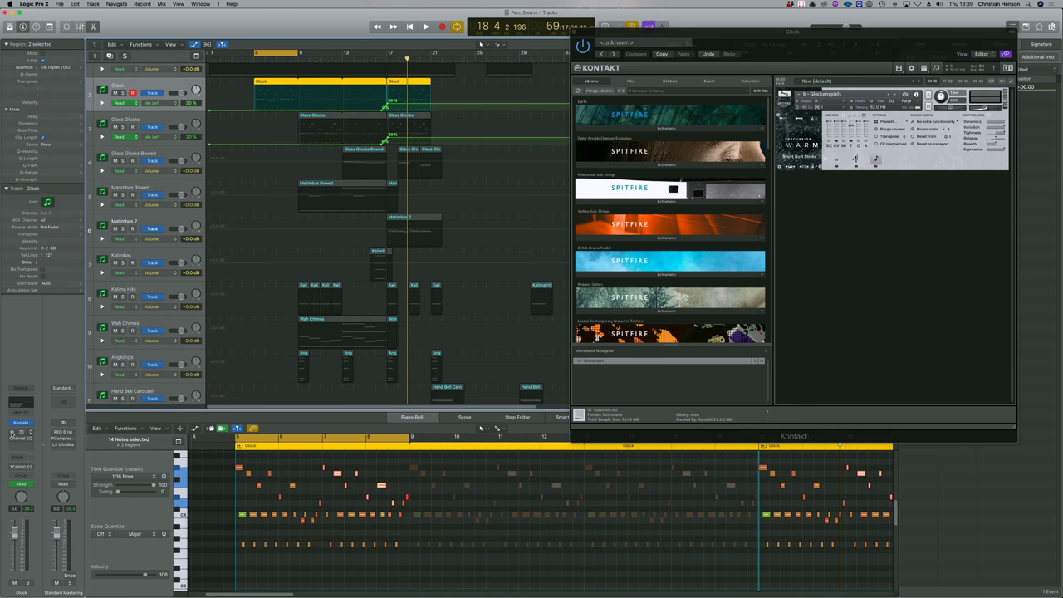
Step: Play the Glock part, switch its Channel EQ back on to compare the sound, and close the EQ window
key(space)
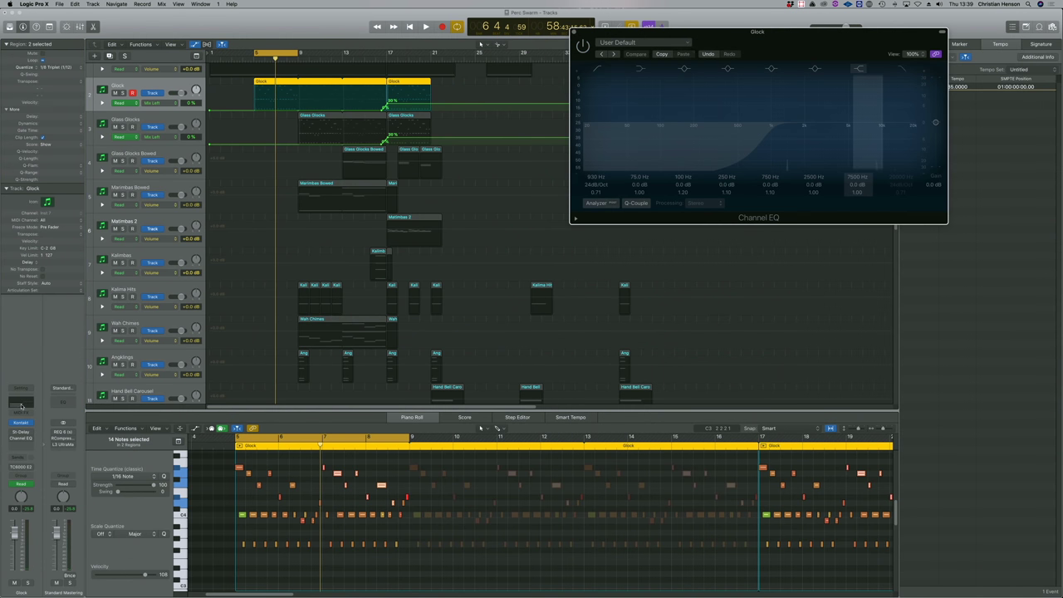
key(space)
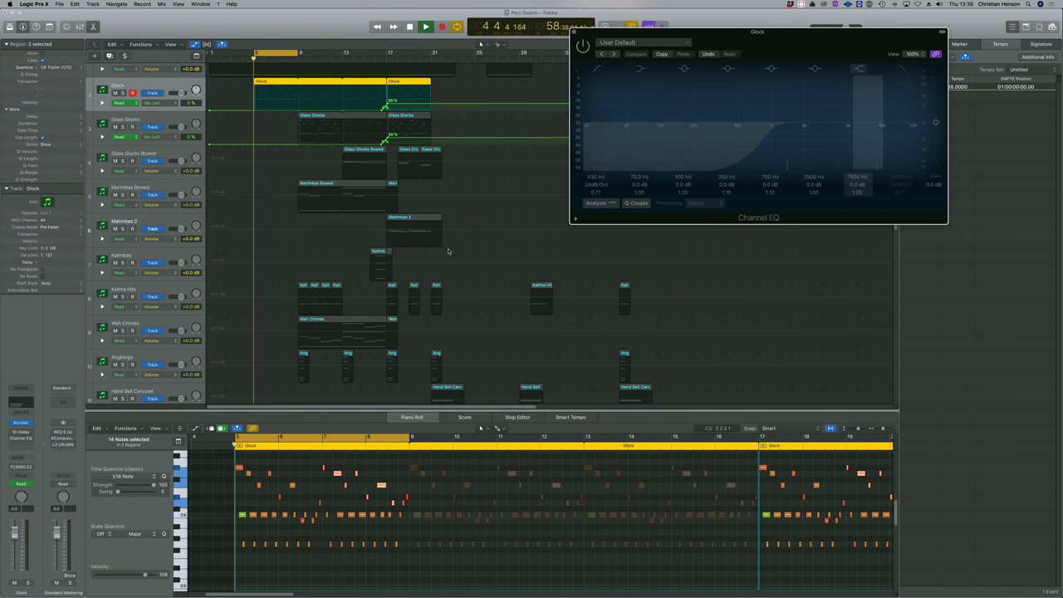
click(583, 45)
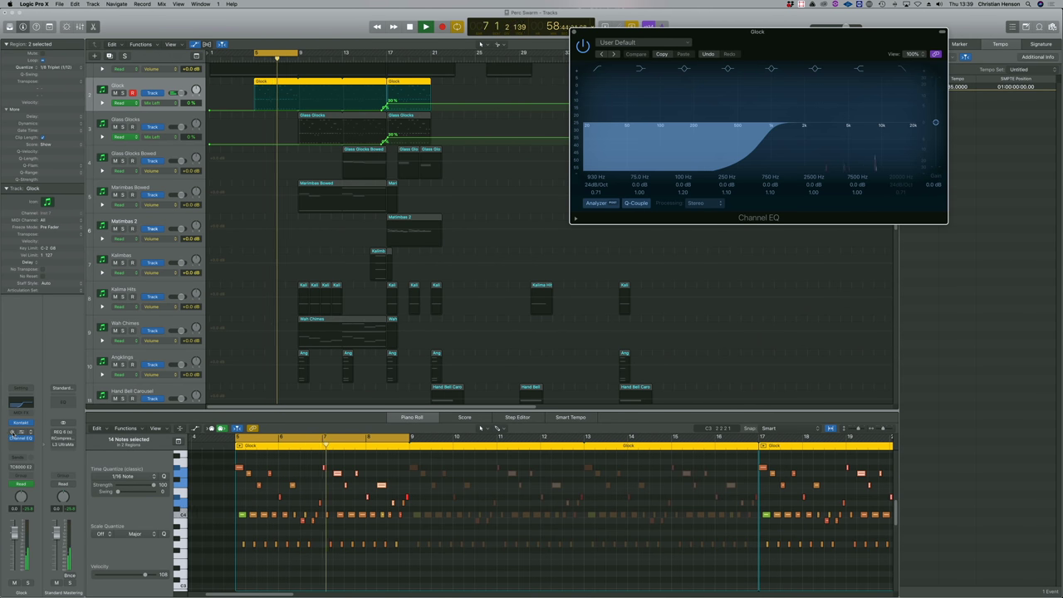
click(453, 272)
click(574, 33)
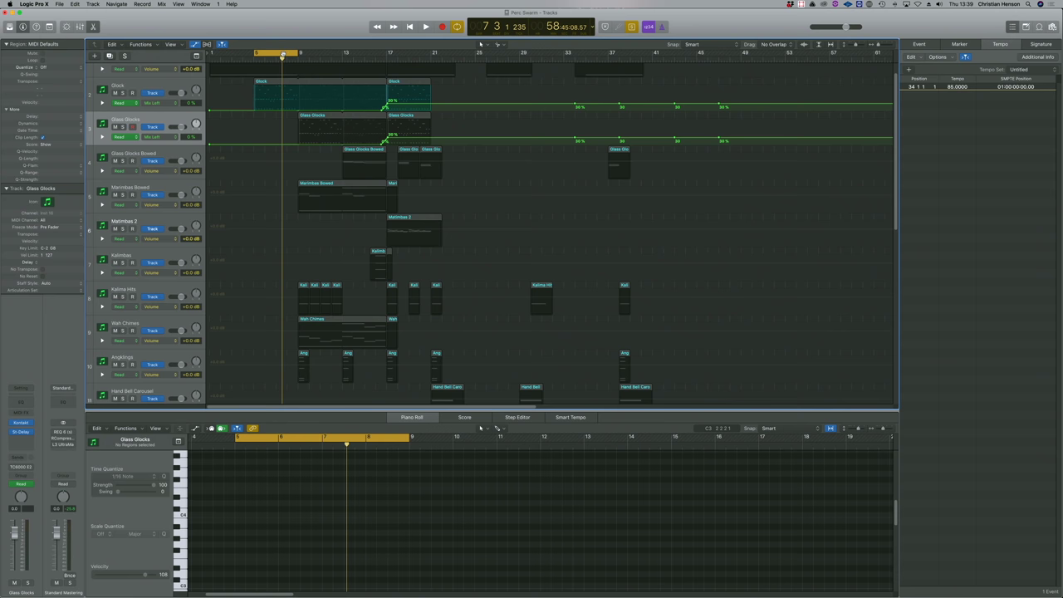
Step: Set the cycle range from bar 9 to about bar 22, select the Glass Glocks regions and play them
drag(283, 55, 449, 53)
click(321, 115)
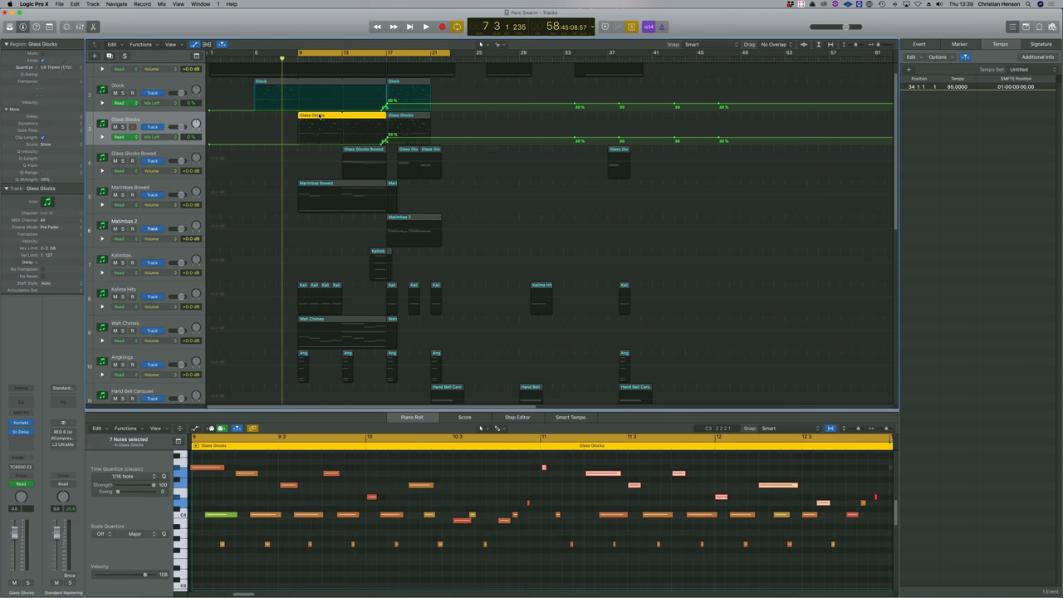
drag(472, 122, 321, 137)
key(space)
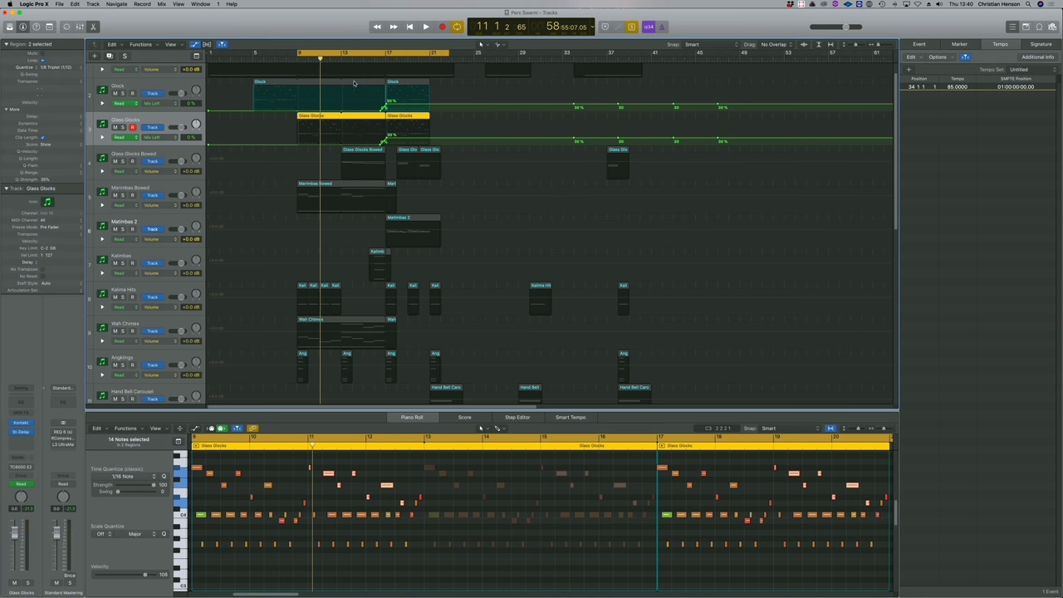
Step: Select the Glock and Glass Glocks regions together and audition both layers from bar 9
scroll(443, 89, up, 1)
drag(448, 94, 252, 131)
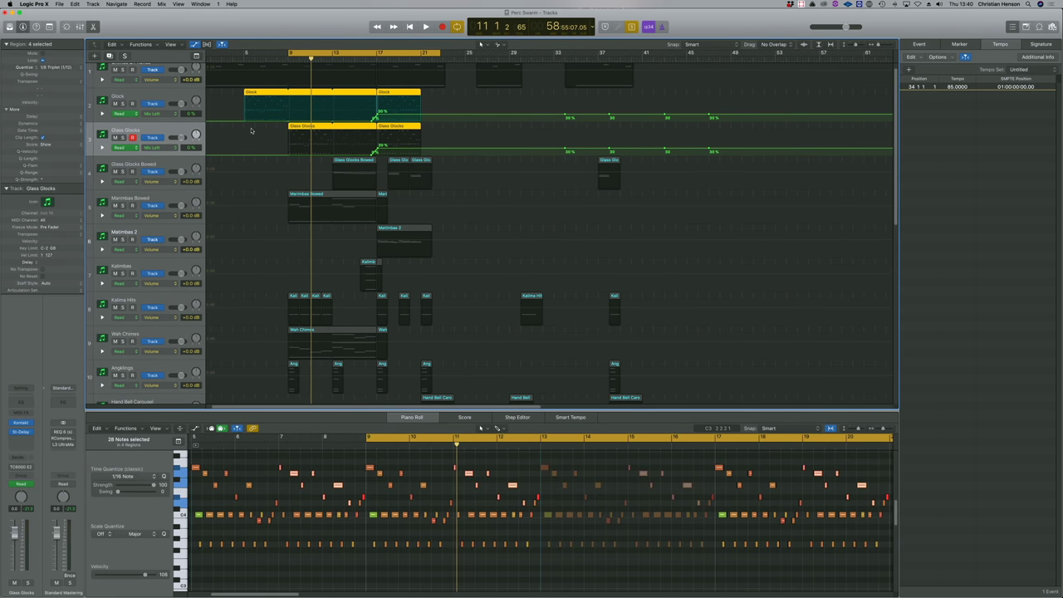
key(space)
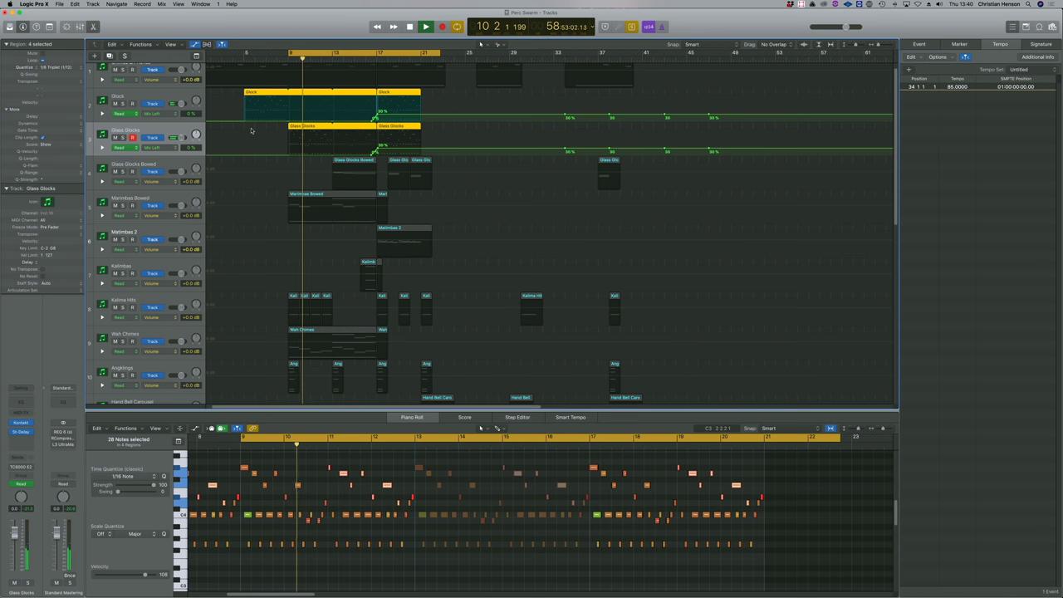
key(space)
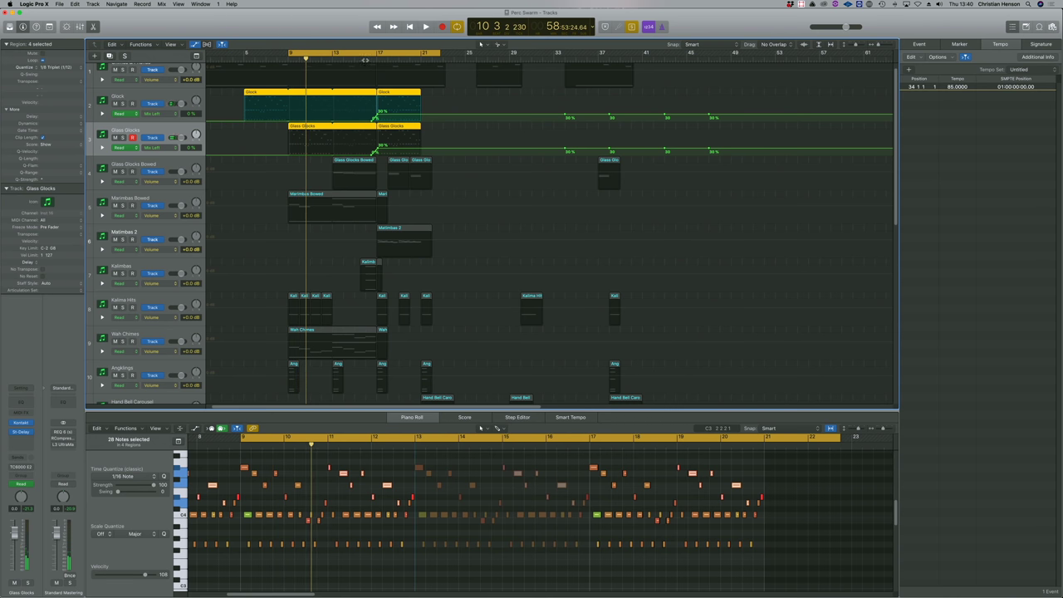
Step: Play both layers from about bar 16 and reveal the St-Delay Mix Right automation lanes of Glock and Glass Glocks
click(367, 61)
key(space)
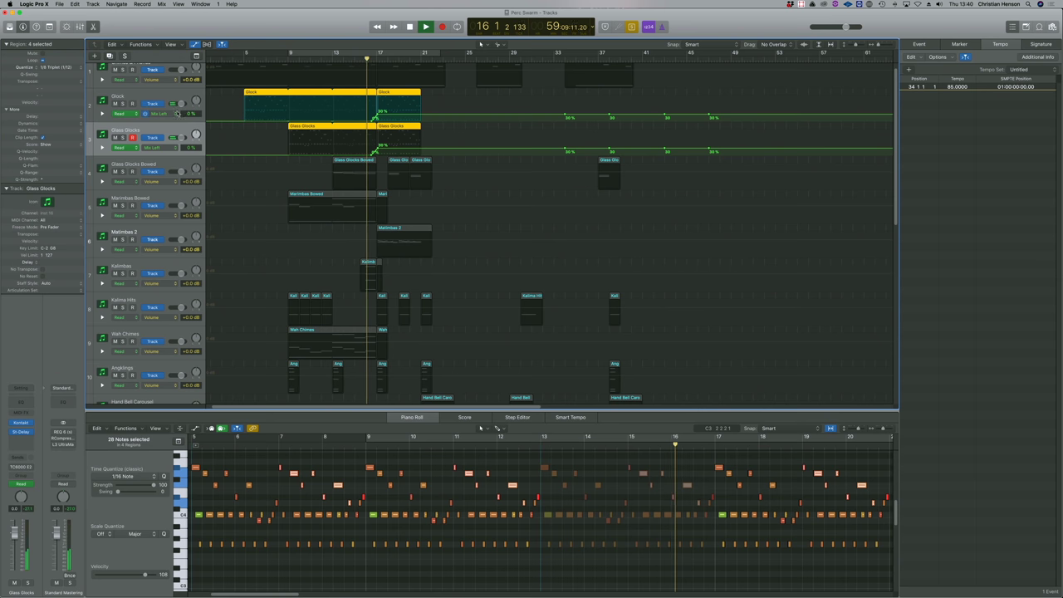
click(107, 117)
click(102, 113)
click(102, 174)
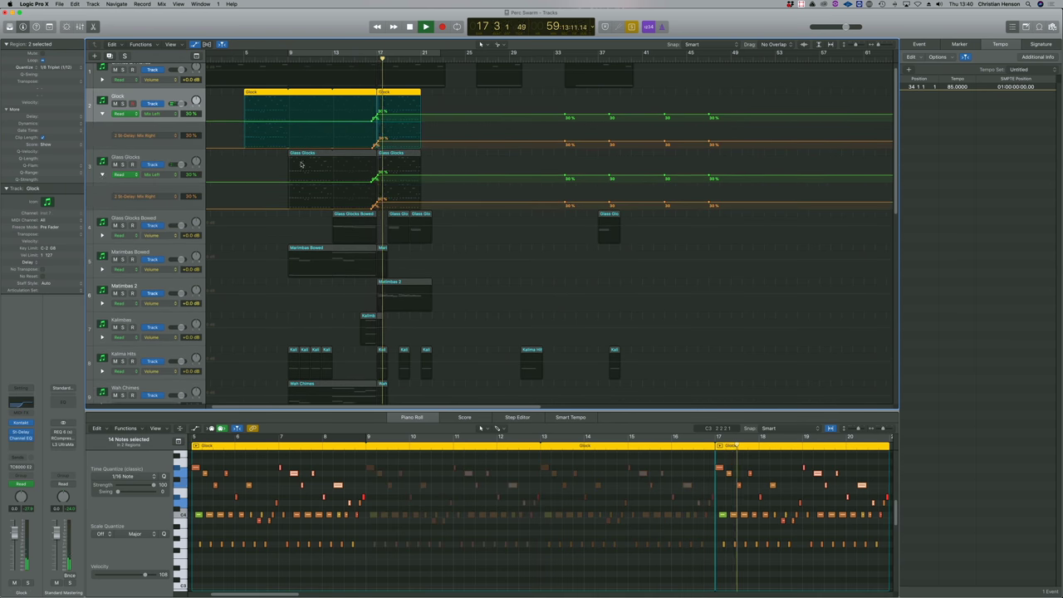
drag(460, 155, 288, 101)
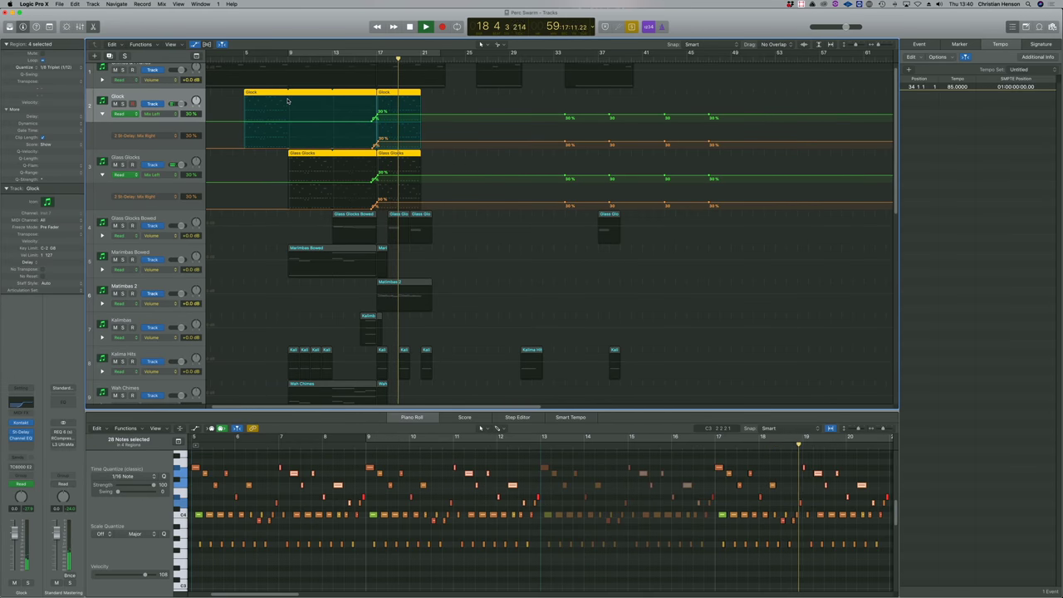
scroll(288, 101, down, 1)
scroll(287, 101, down, 3)
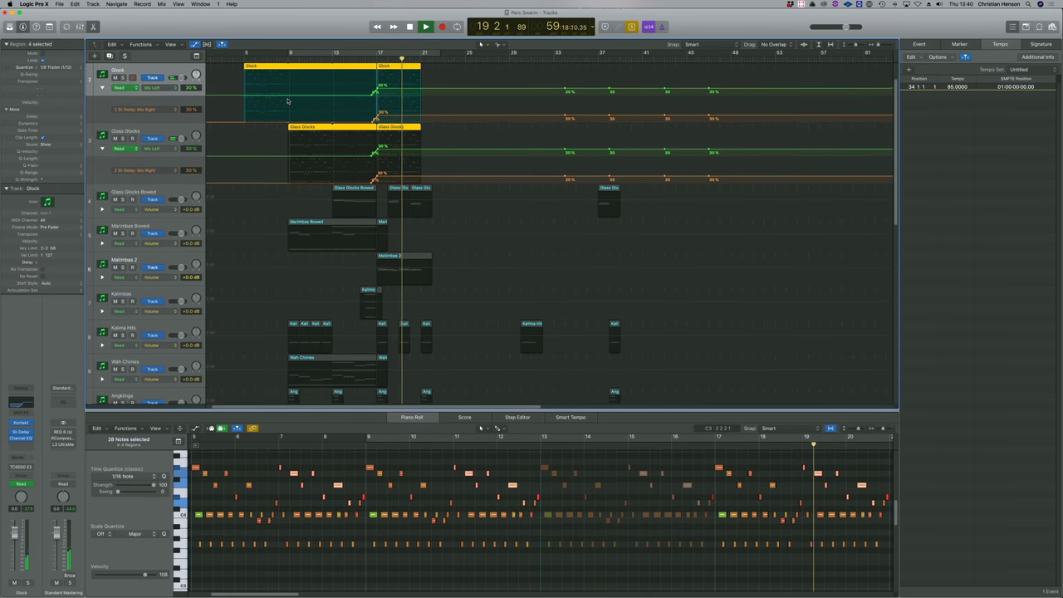
Step: Open the Glass Glocks Kontakt instrument, and cycle from bar 12 to about bar 24 for the Glass Glocks Bowed track
click(147, 133)
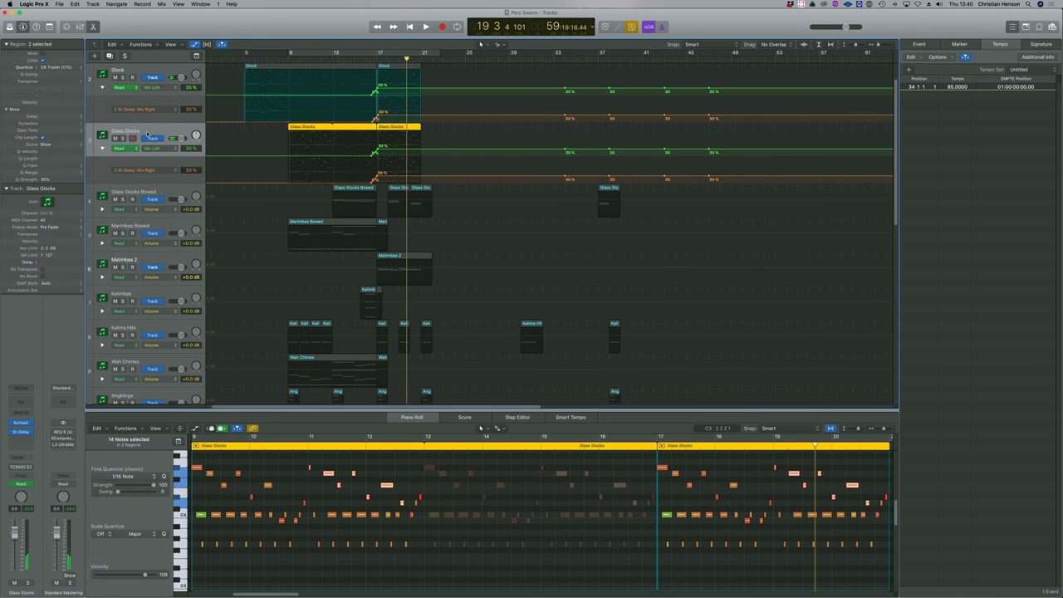
click(22, 423)
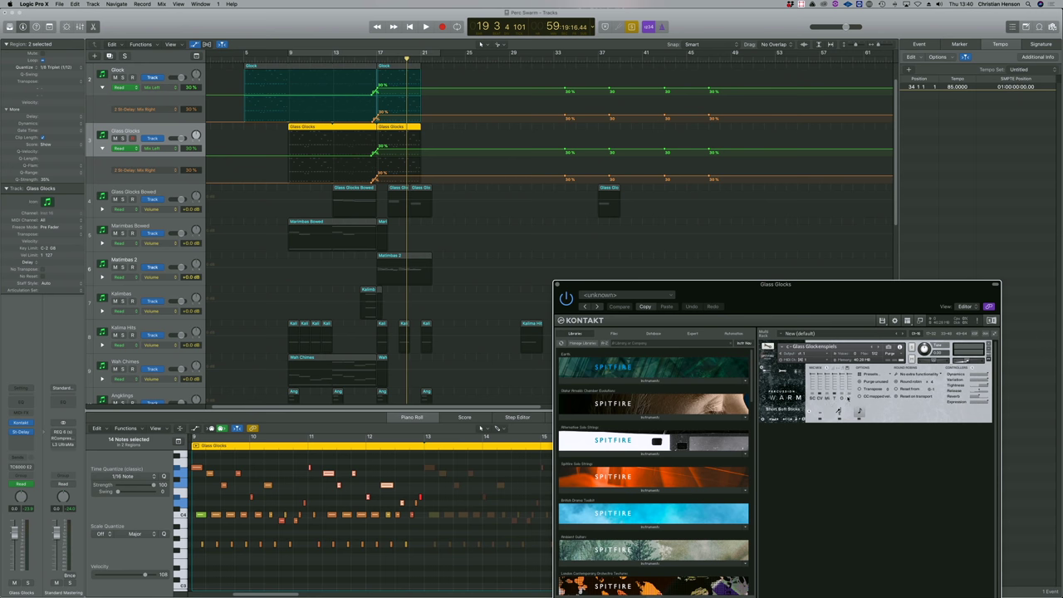
click(152, 193)
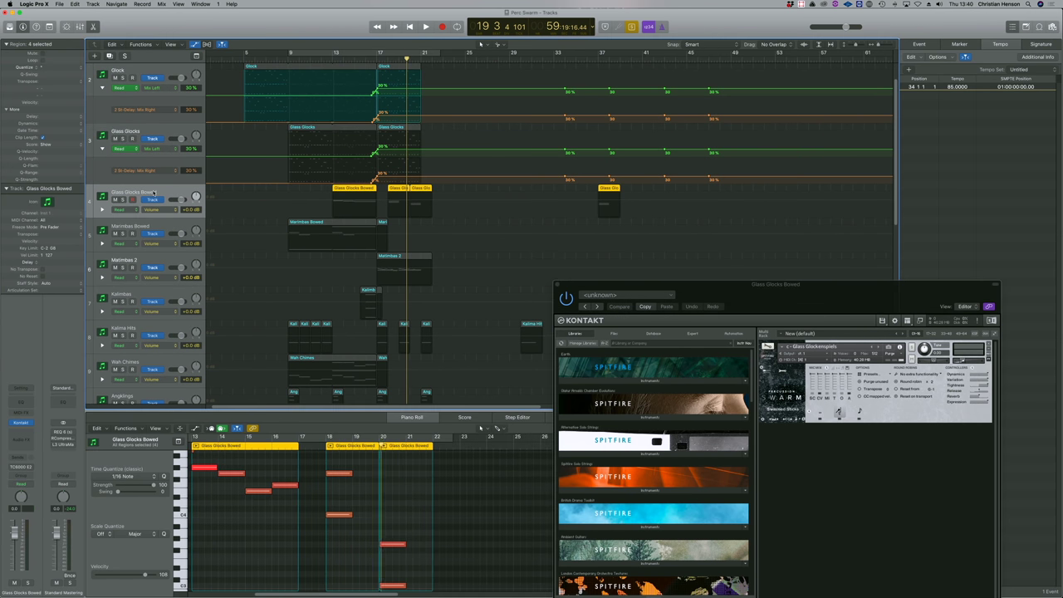
drag(323, 53, 454, 55)
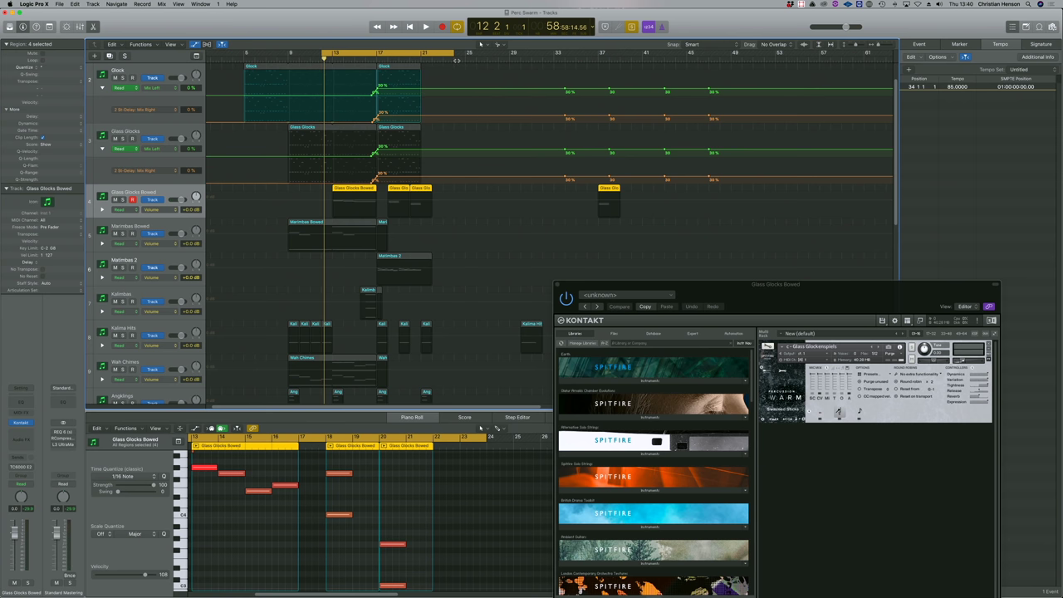